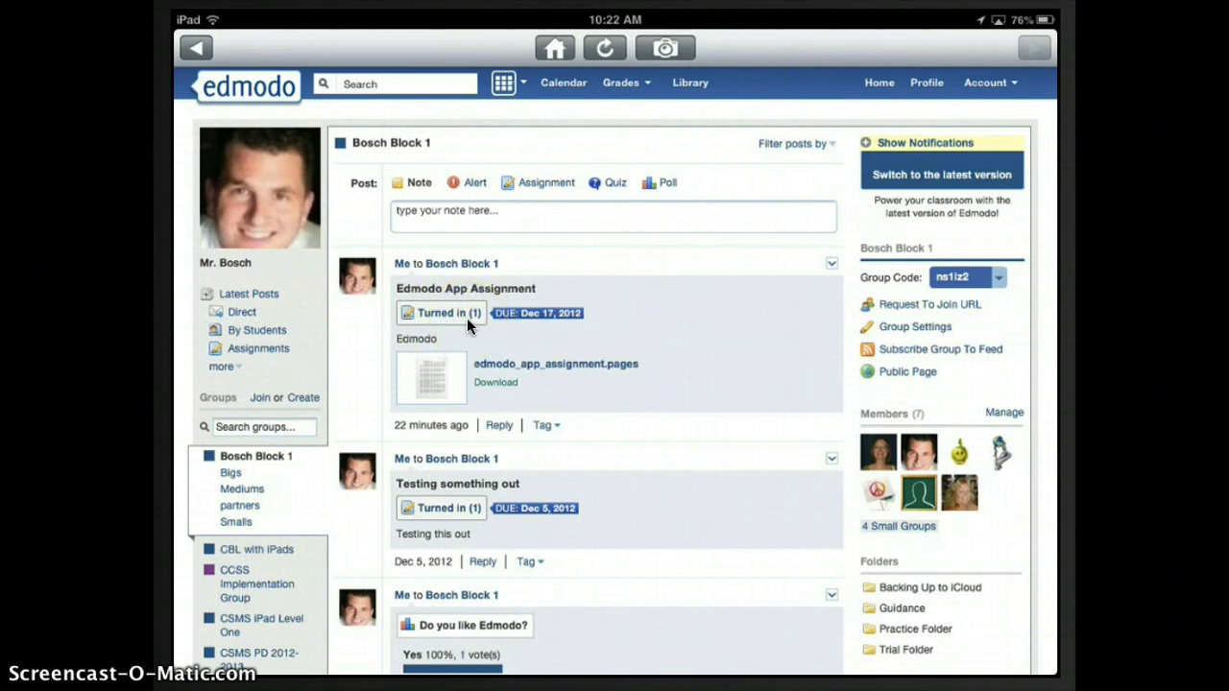
# Open the Edmodo App Assignment and view the one student's turned-in submission.
pyautogui.click(467, 318)
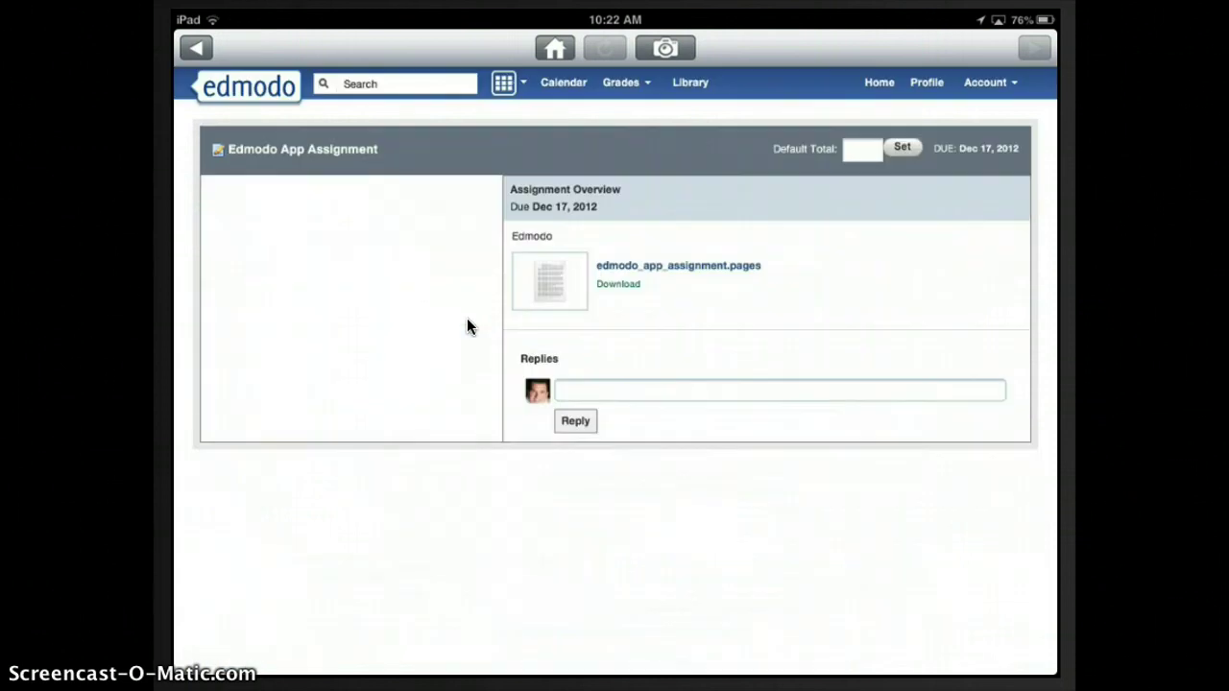
pyautogui.click(259, 401)
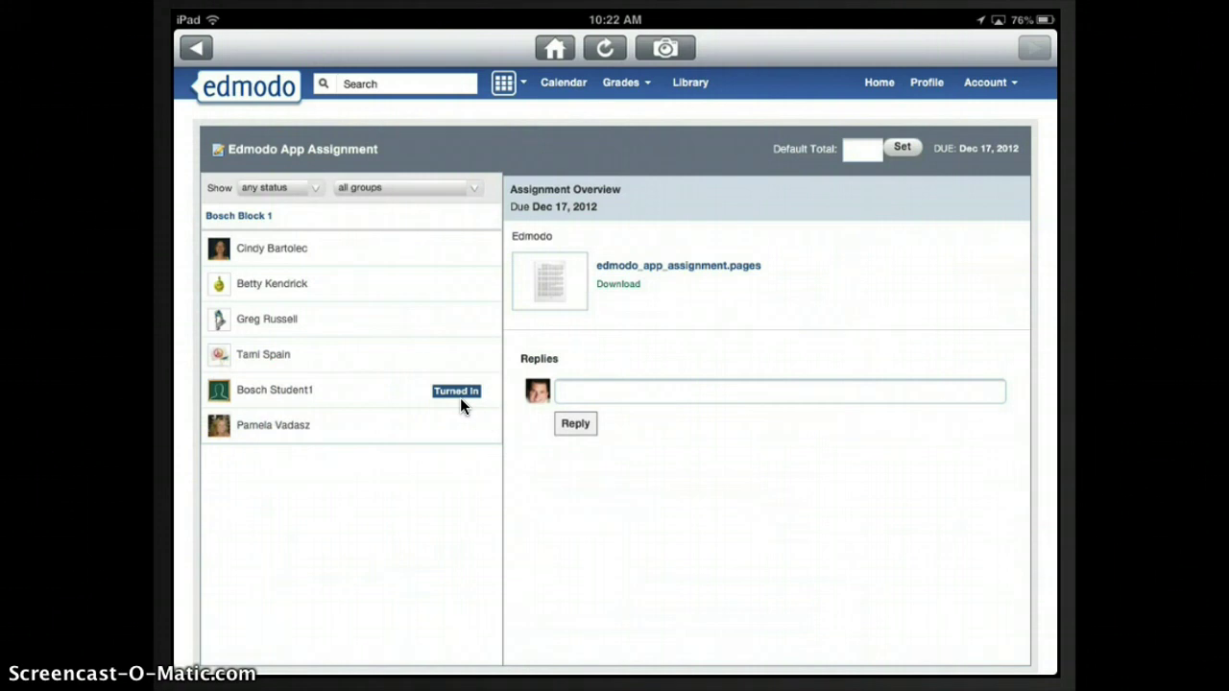
pyautogui.click(314, 386)
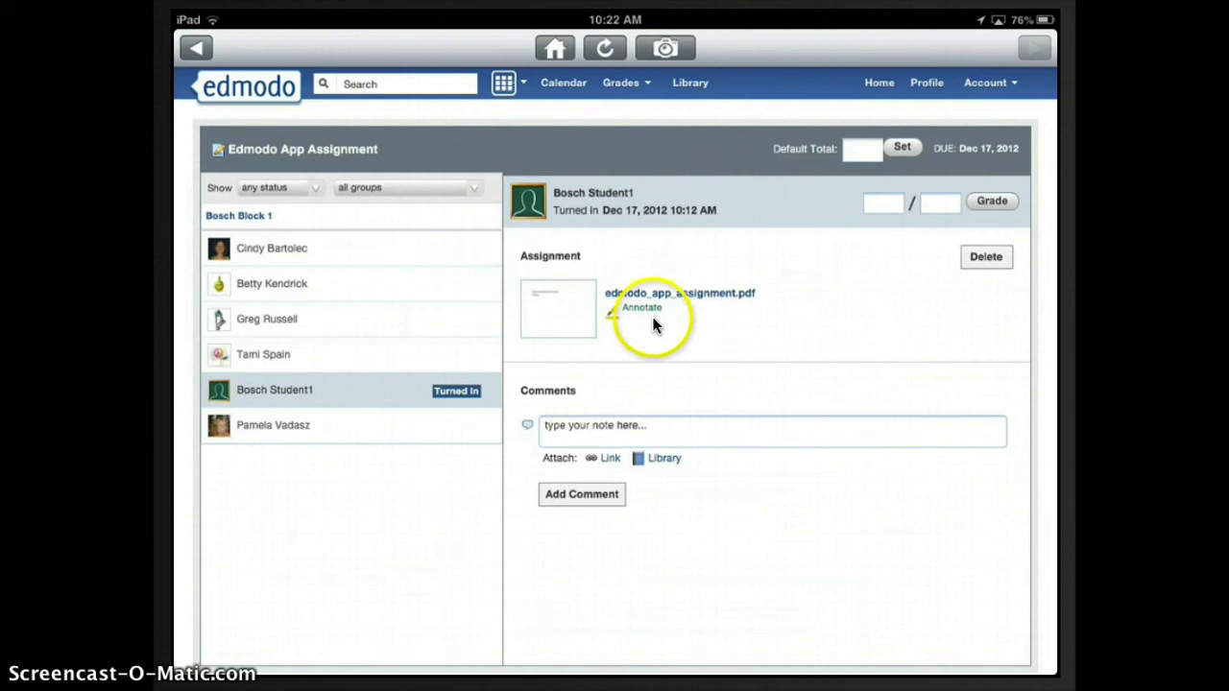
# Open the submitted edmodo_app_assignment.pdf in DocAS Lite.
pyautogui.click(701, 292)
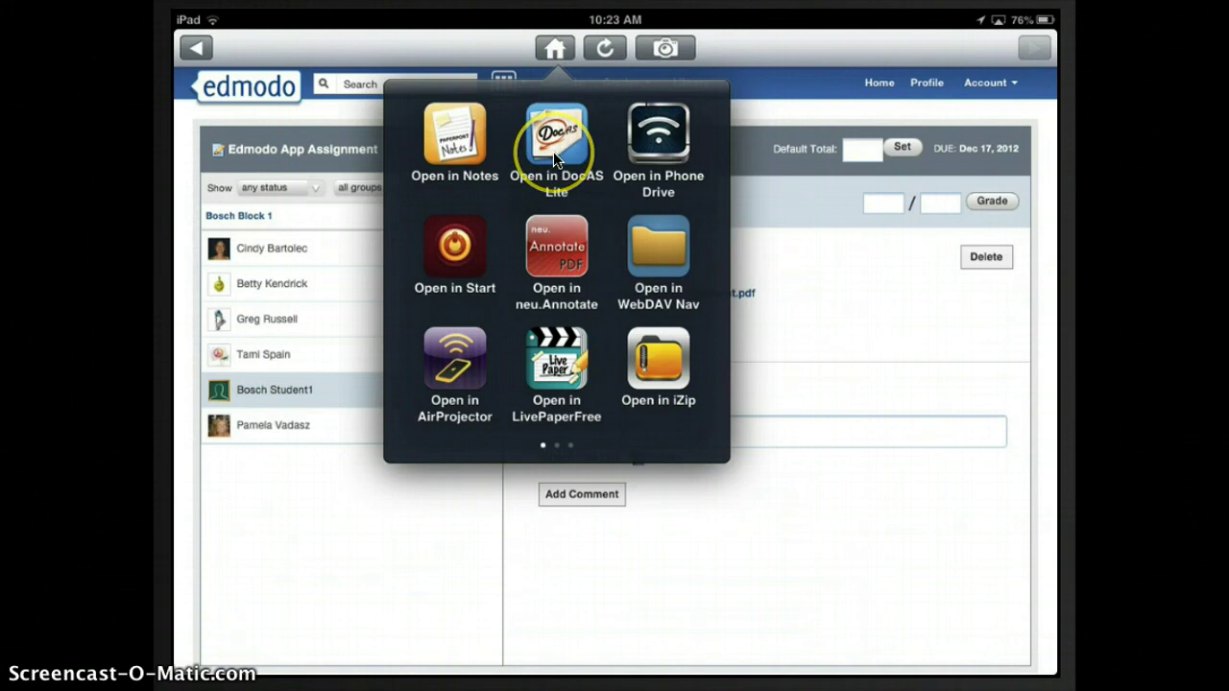
pyautogui.click(554, 153)
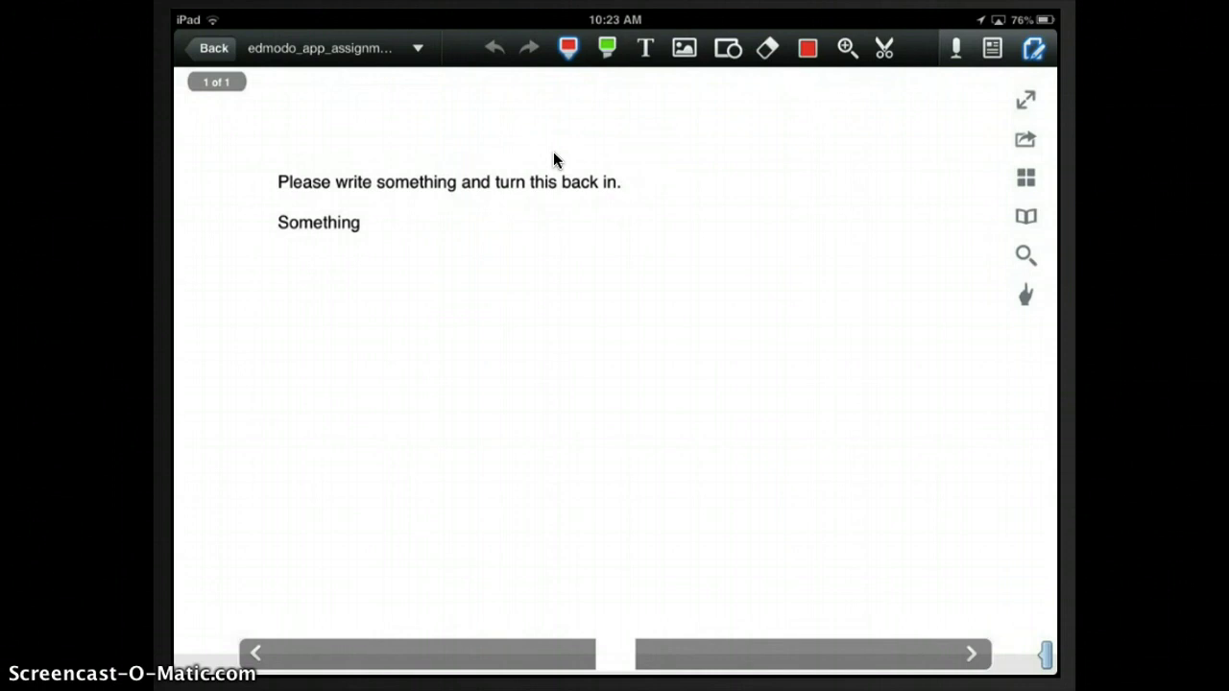
# Add a red period after 'Something' and handwrite 'Don't forget' beneath it.
pyautogui.click(371, 227)
pyautogui.moveTo(429, 254); pyautogui.dragTo(427, 298)
pyautogui.moveTo(417, 254); pyautogui.dragTo(431, 296)
pyautogui.moveTo(475, 269); pyautogui.dragTo(520, 286)
pyautogui.moveTo(516, 236); pyautogui.dragTo(523, 245)
pyautogui.moveTo(565, 228)
pyautogui.mouseDown()
pyautogui.moveTo(567, 277)
pyautogui.moveTo(584, 243)
pyautogui.mouseUp()
pyautogui.moveTo(659, 213)
pyautogui.mouseDown()
pyautogui.moveTo(626, 275)
pyautogui.moveTo(657, 246)
pyautogui.moveTo(703, 235)
pyautogui.moveTo(696, 288)
pyautogui.mouseUp()
pyautogui.moveTo(749, 227); pyautogui.dragTo(769, 232)
pyautogui.moveTo(786, 180)
pyautogui.mouseDown()
pyautogui.moveTo(797, 222)
pyautogui.moveTo(818, 196)
pyautogui.mouseUp()
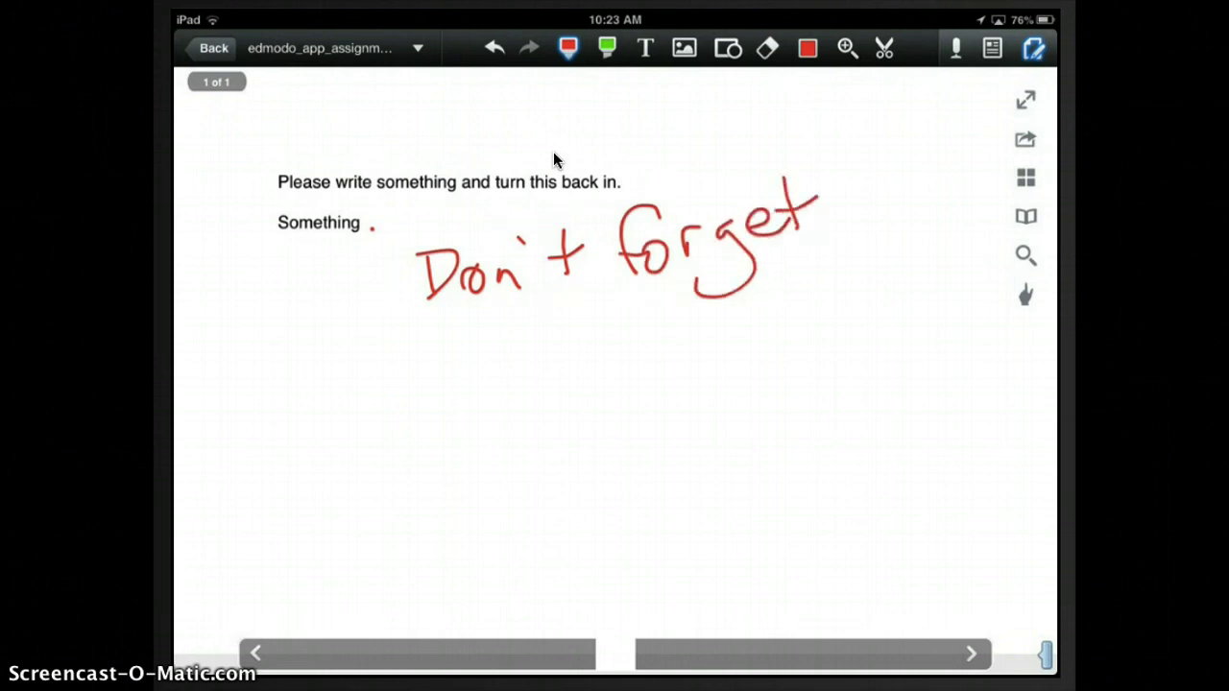
pyautogui.moveTo(494, 338)
pyautogui.mouseDown()
pyautogui.moveTo(511, 397)
pyautogui.moveTo(499, 357)
pyautogui.moveTo(593, 321)
pyautogui.moveTo(643, 326)
pyautogui.mouseUp()
# Handwrite 'punctuation' in red to complete the note.
pyautogui.moveTo(664, 286)
pyautogui.mouseDown()
pyautogui.moveTo(659, 338)
pyautogui.moveTo(678, 309)
pyautogui.mouseUp()
pyautogui.moveTo(672, 309); pyautogui.dragTo(777, 301)
pyautogui.moveTo(762, 288)
pyautogui.mouseDown()
pyautogui.moveTo(809, 278)
pyautogui.moveTo(806, 294)
pyautogui.mouseUp()
pyautogui.moveTo(843, 257); pyautogui.dragTo(899, 281)
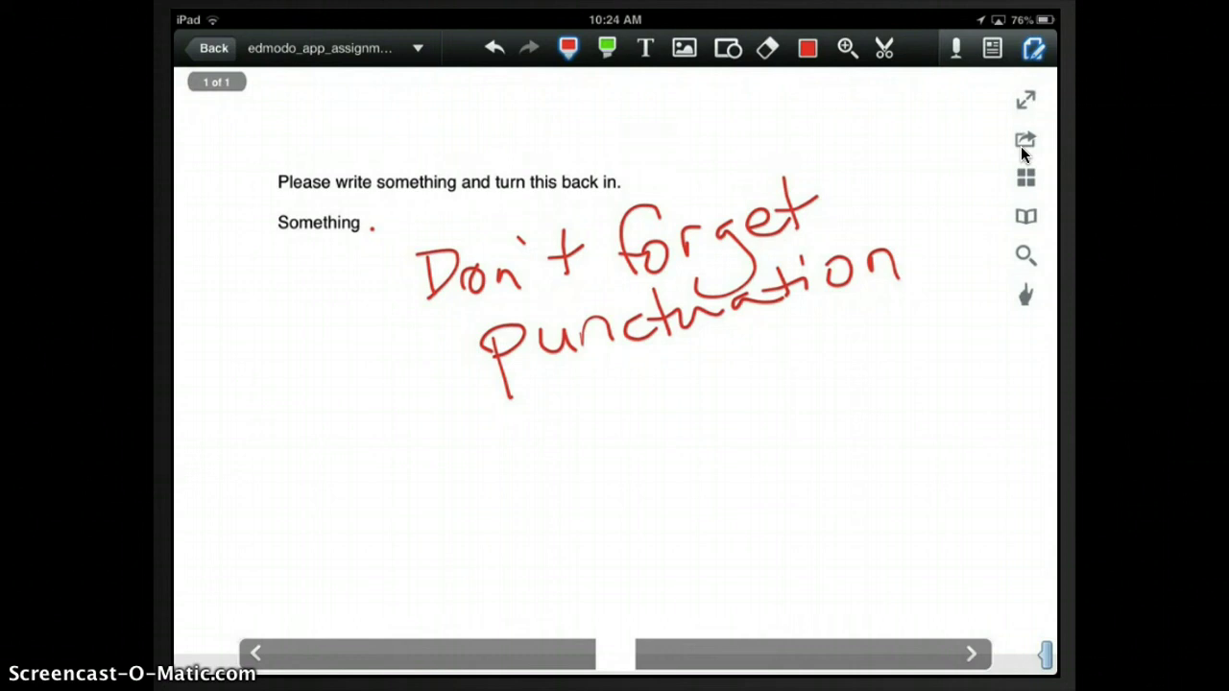
# Export the annotated page as a PDF and send it to Edmodo.
pyautogui.click(1023, 142)
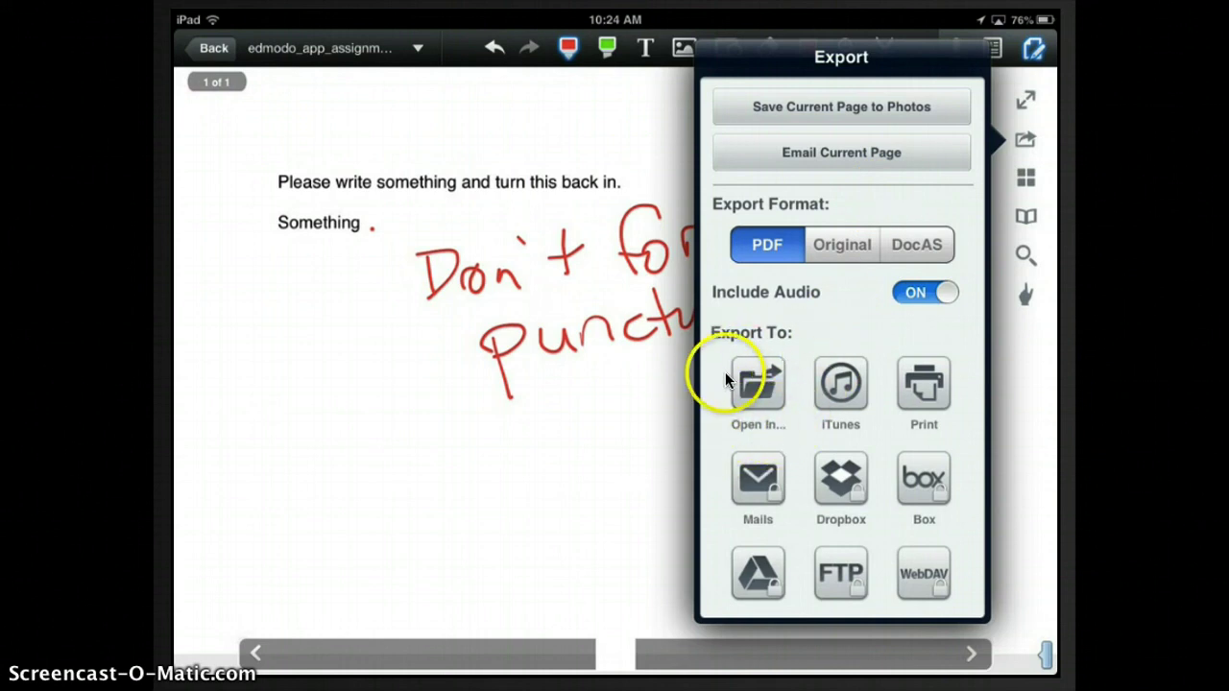
pyautogui.click(750, 425)
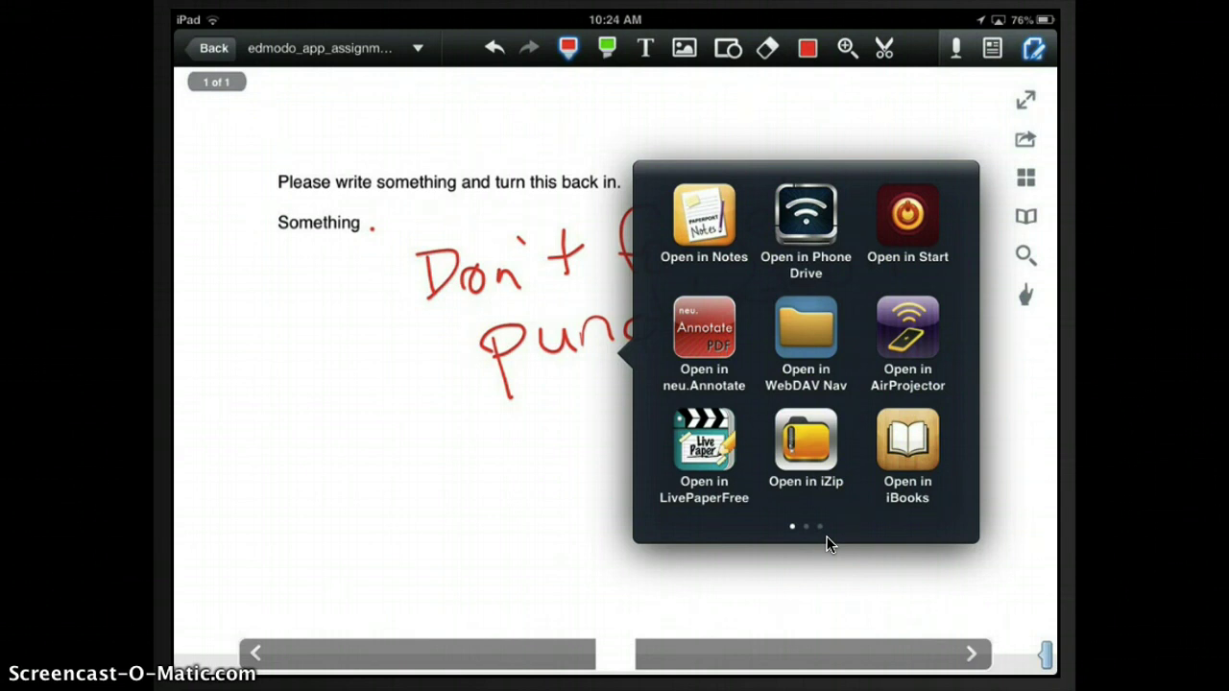
pyautogui.click(827, 543)
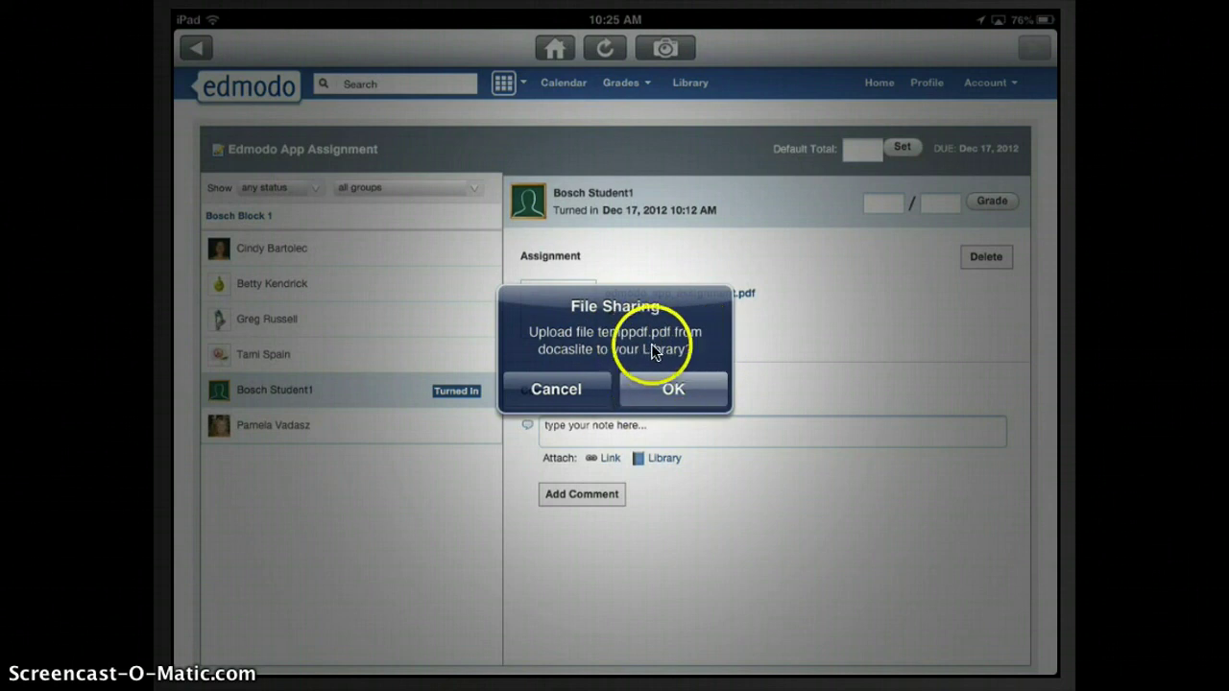
# Approve uploading the annotated PDF to the Edmodo library and dismiss the confirmation.
pyautogui.click(681, 397)
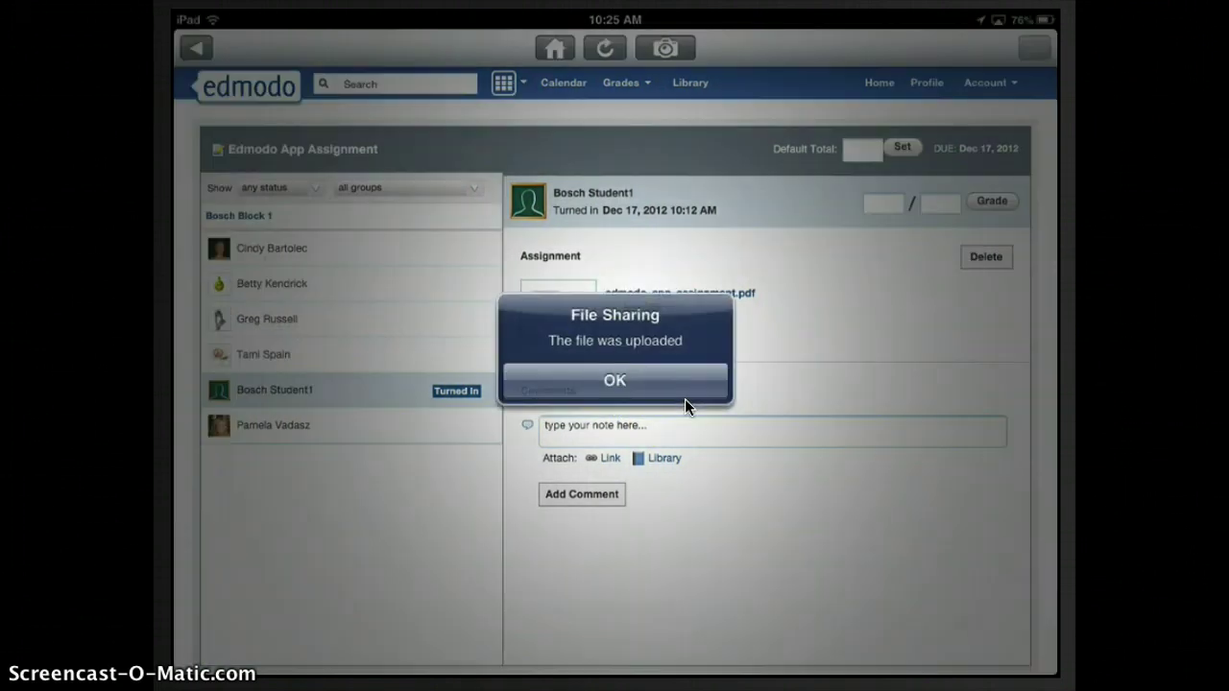
pyautogui.click(611, 386)
pyautogui.click(611, 386)
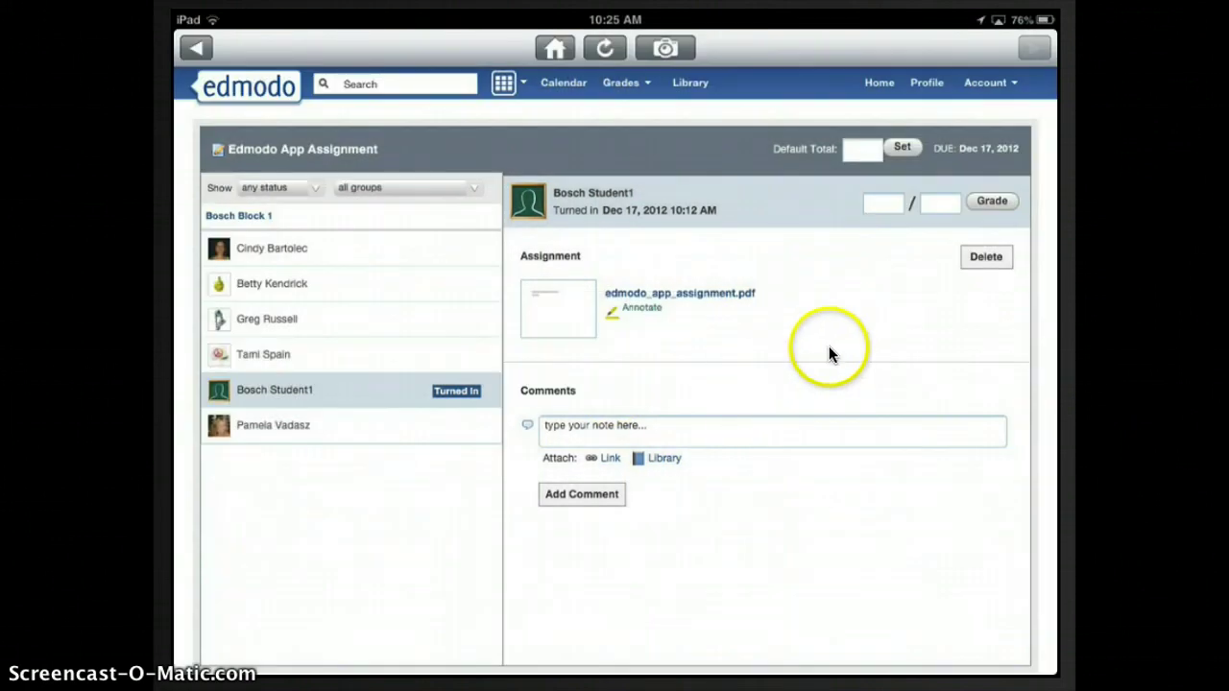
# Enter a score of 4 out of 4 in the student's grade fields.
pyautogui.click(882, 204)
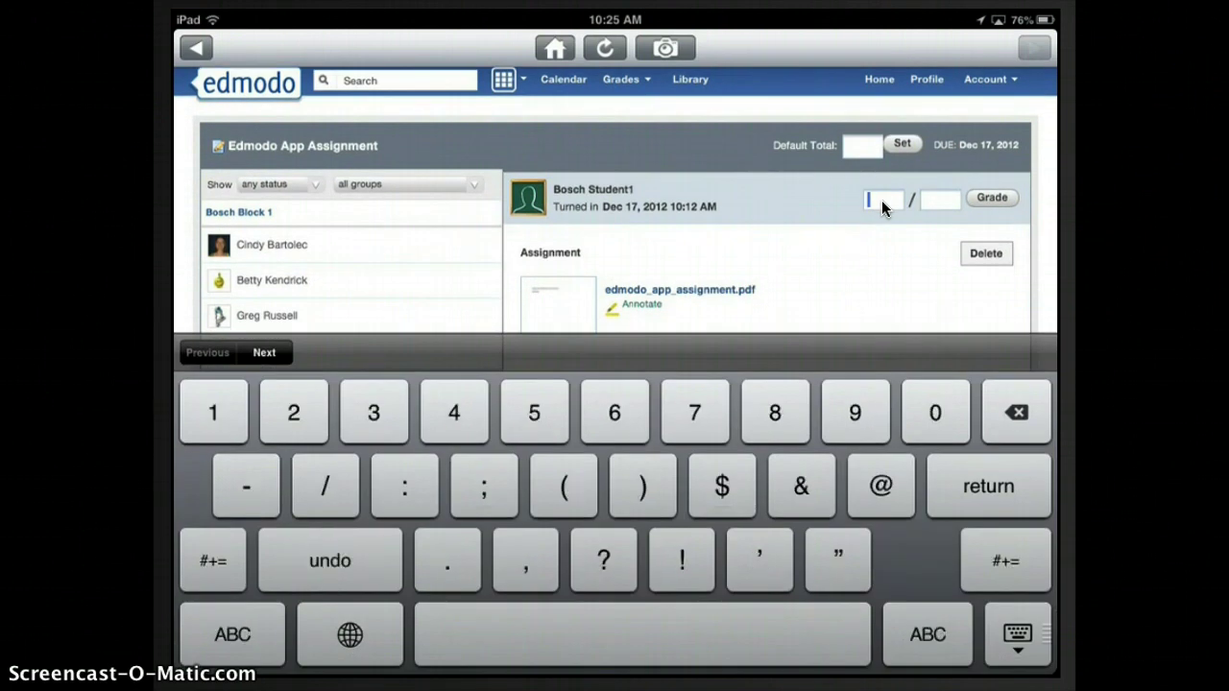
pyautogui.write('4')
pyautogui.click(925, 173)
pyautogui.click(946, 197)
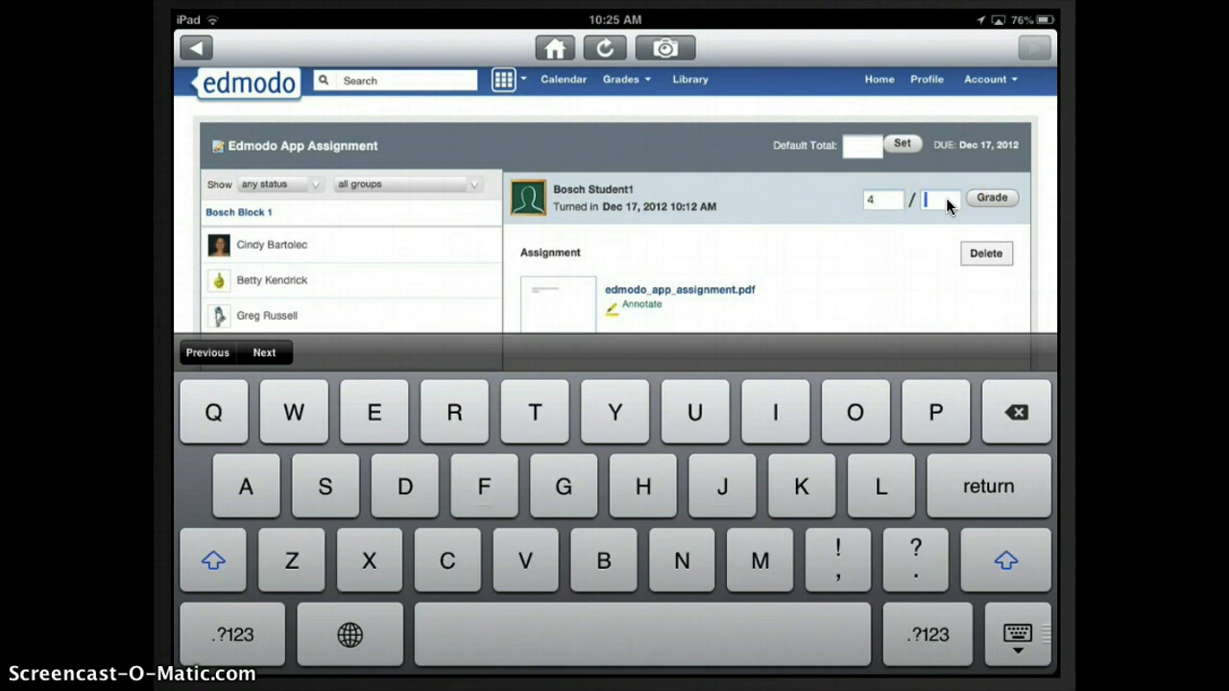
pyautogui.write('4')
pyautogui.click(911, 199)
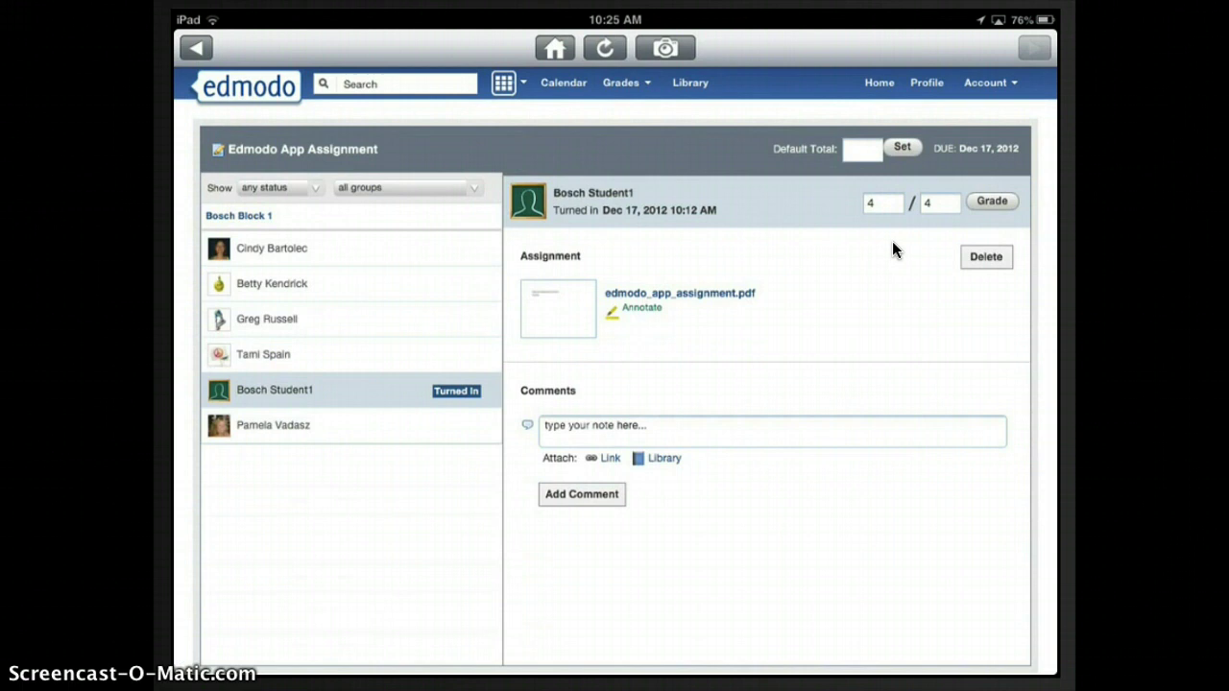
pyautogui.click(824, 350)
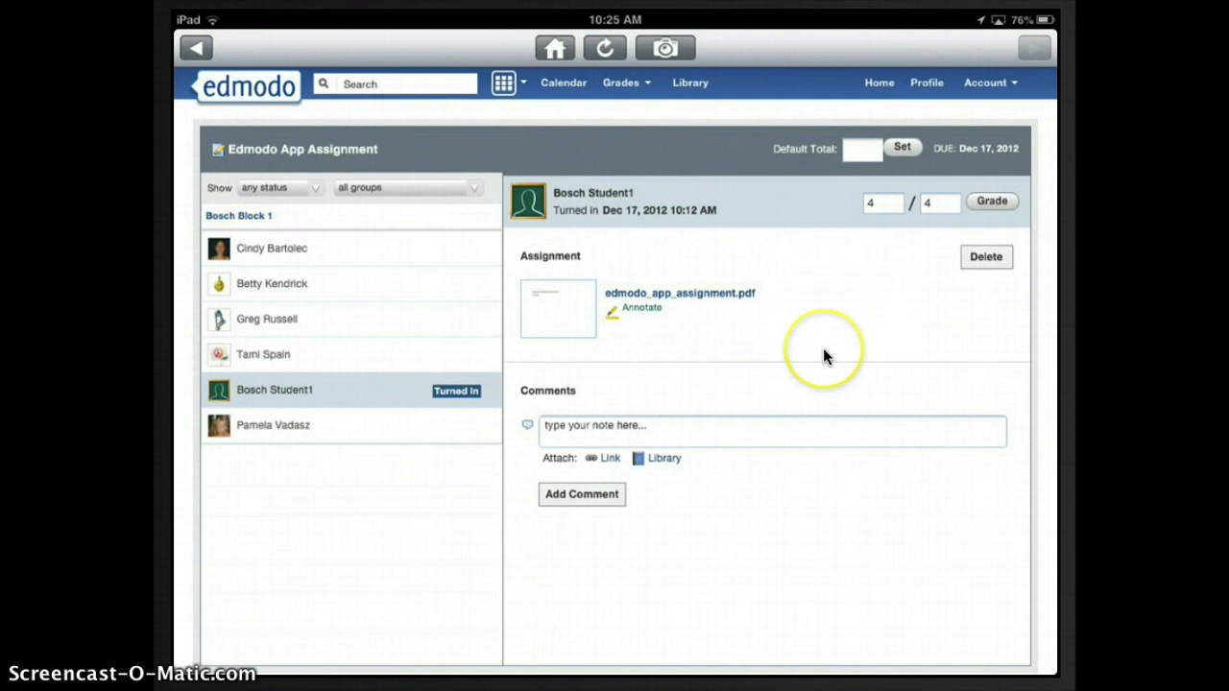
# Write the comment 'Check comments on attachment.' for the student.
pyautogui.click(641, 427)
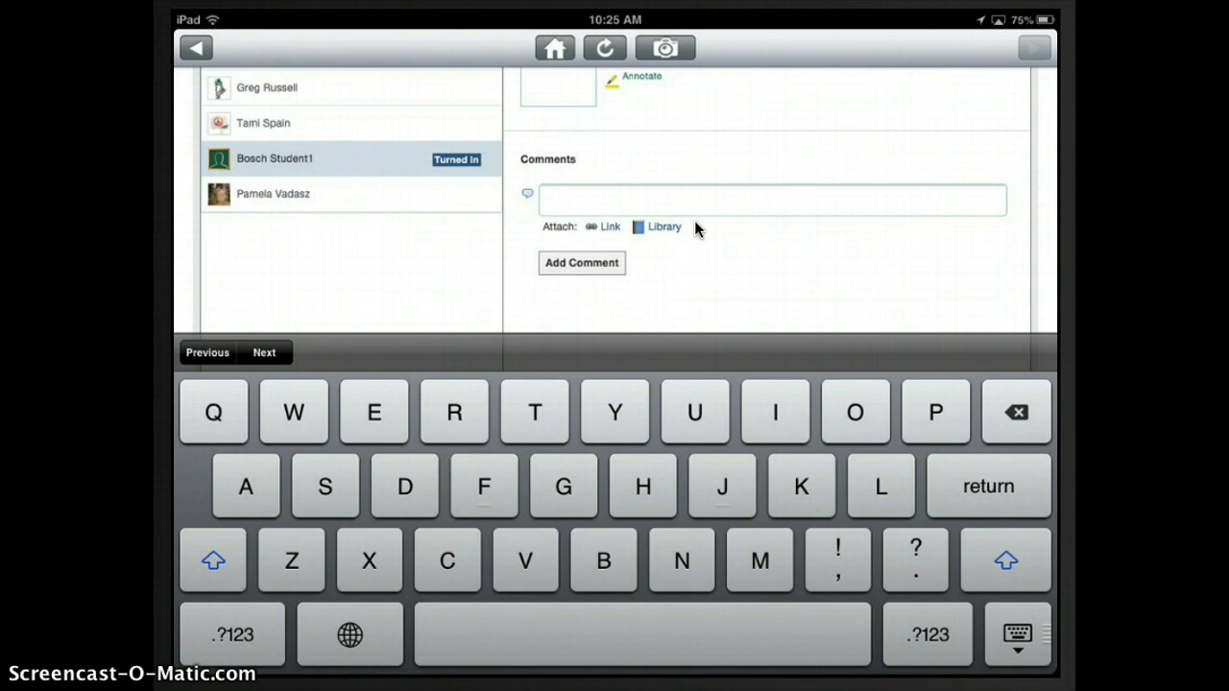
pyautogui.write('Che')
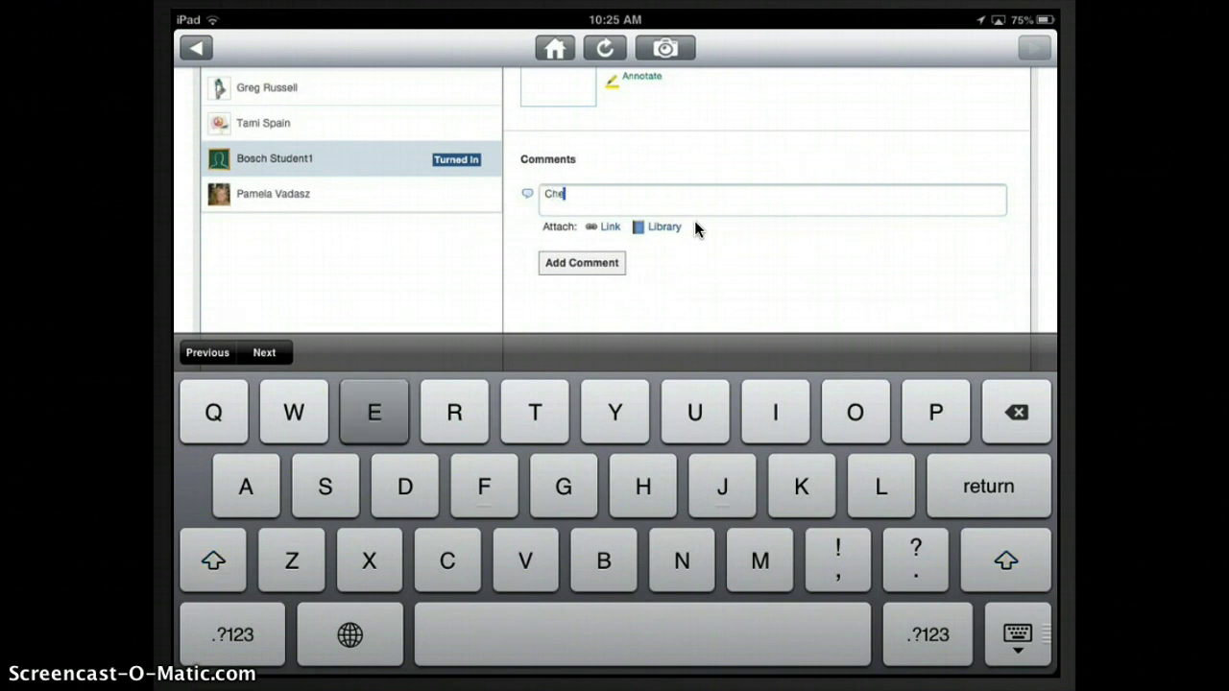
pyautogui.write('ck c')
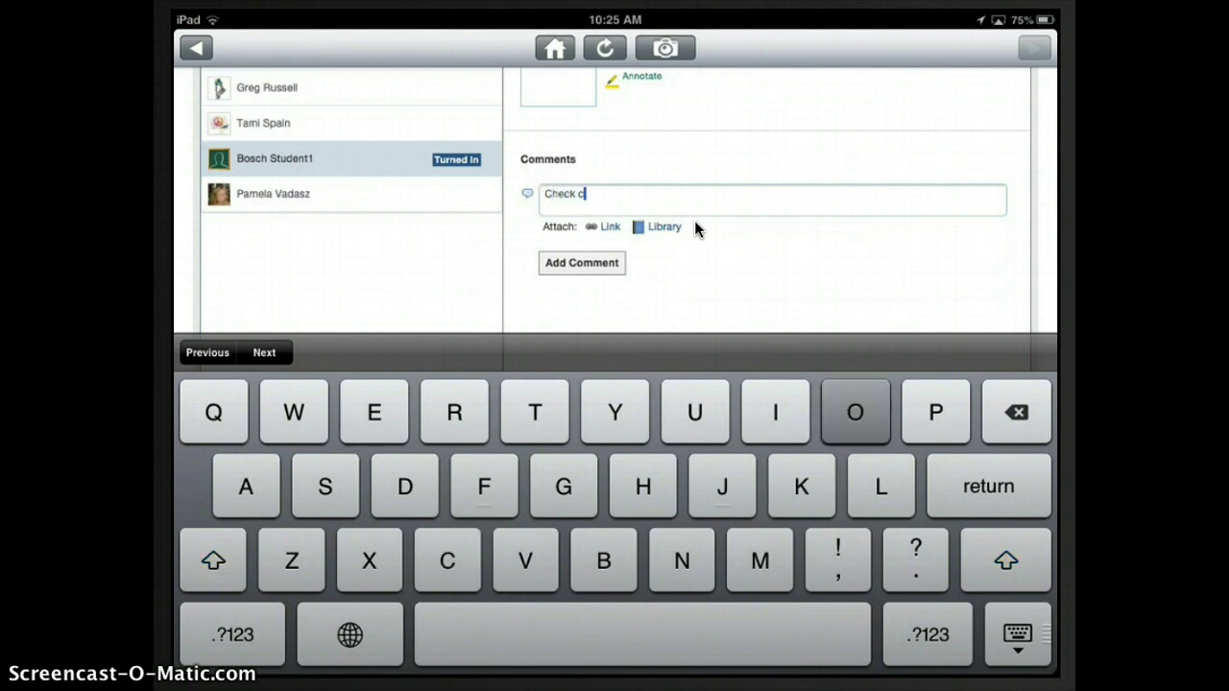
pyautogui.write('omments ')
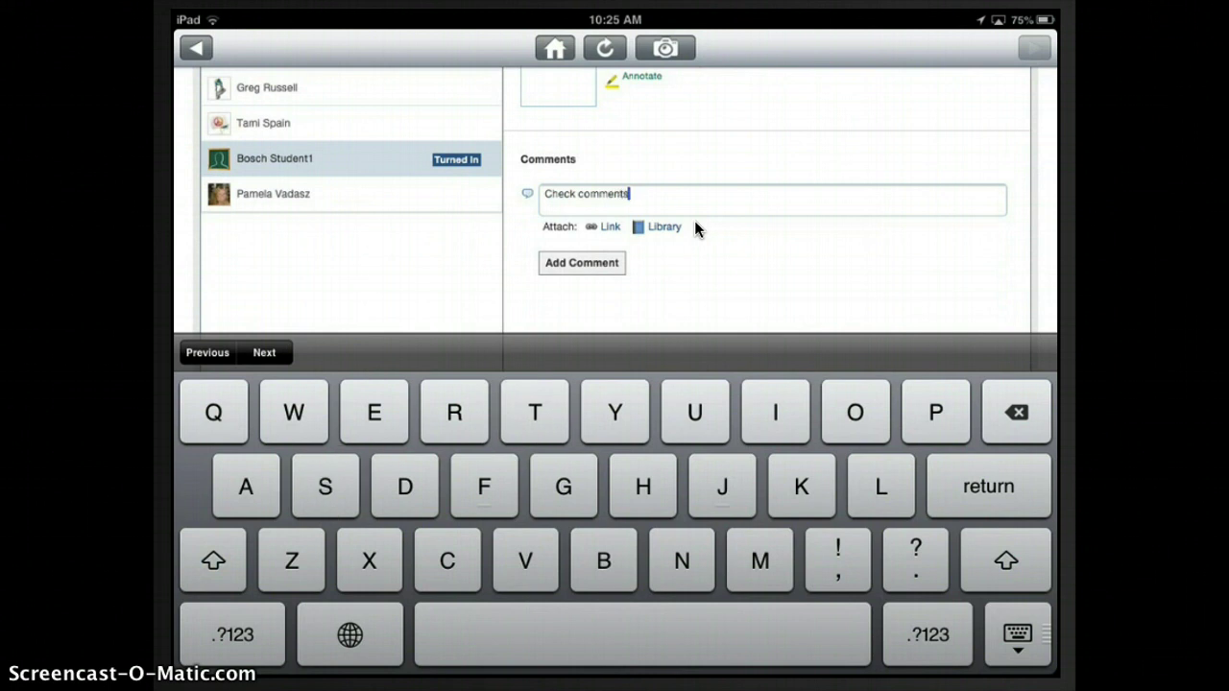
pyautogui.write('on a')
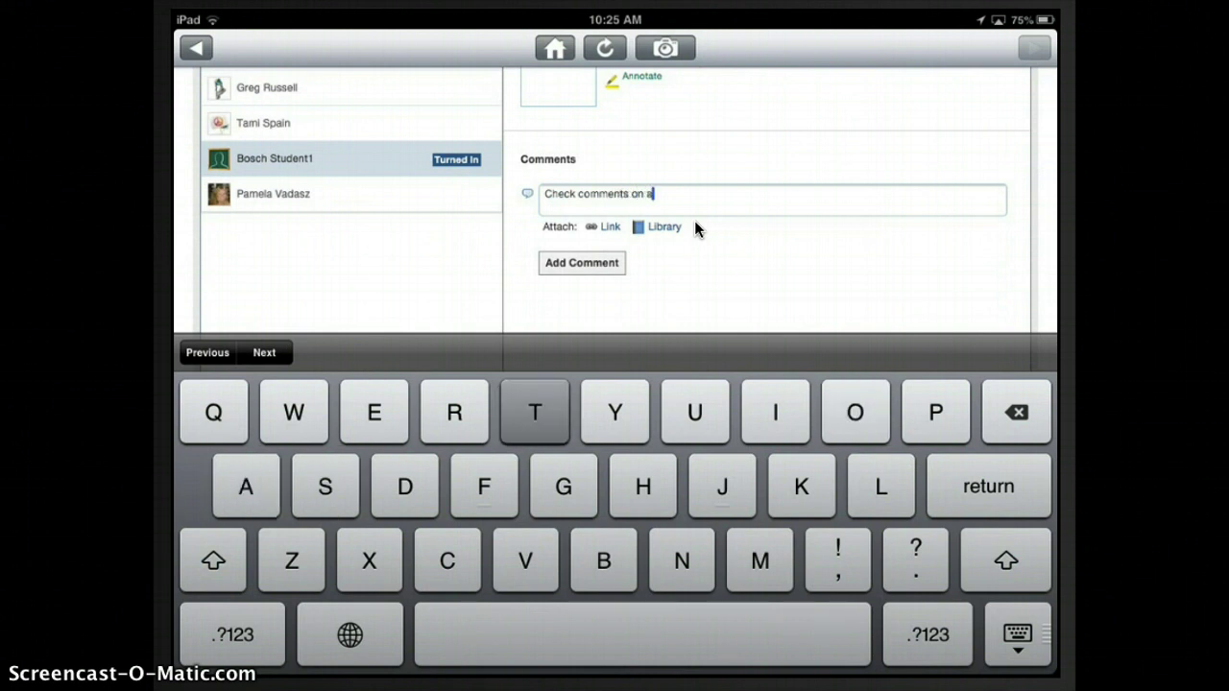
pyautogui.write('ttach')
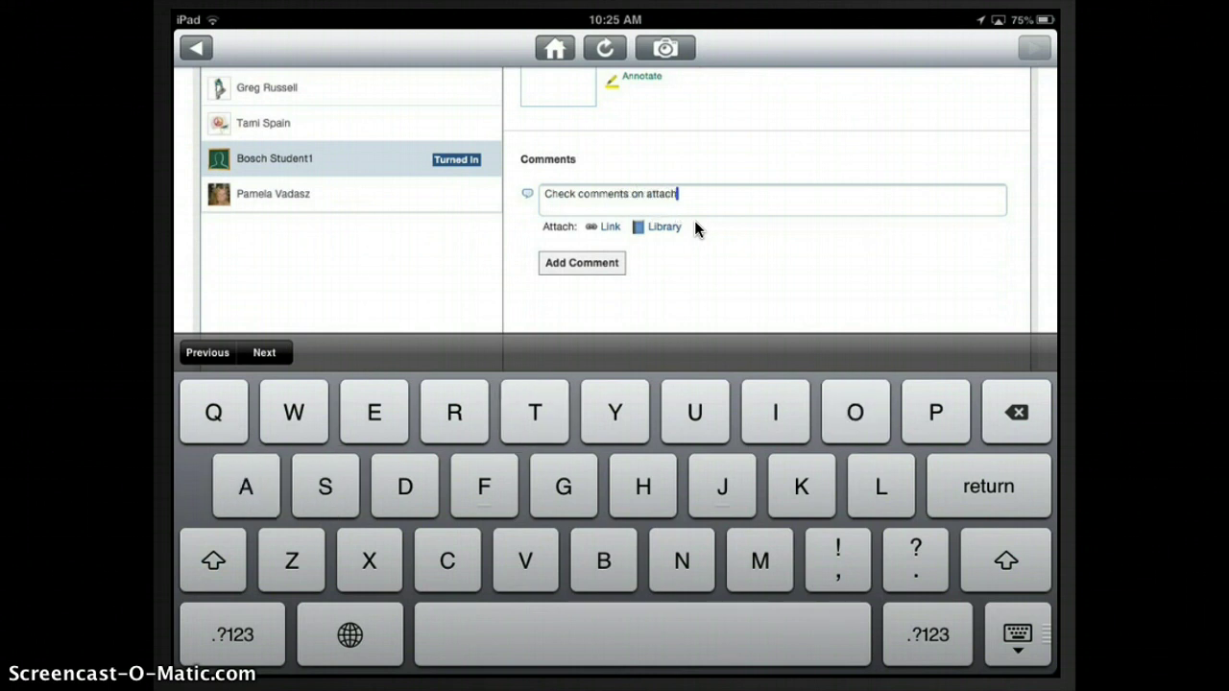
pyautogui.write('ment')
pyautogui.write('.')
# Attach Temppdf.pdf from the Edmodo library to the pending comment.
pyautogui.click(669, 234)
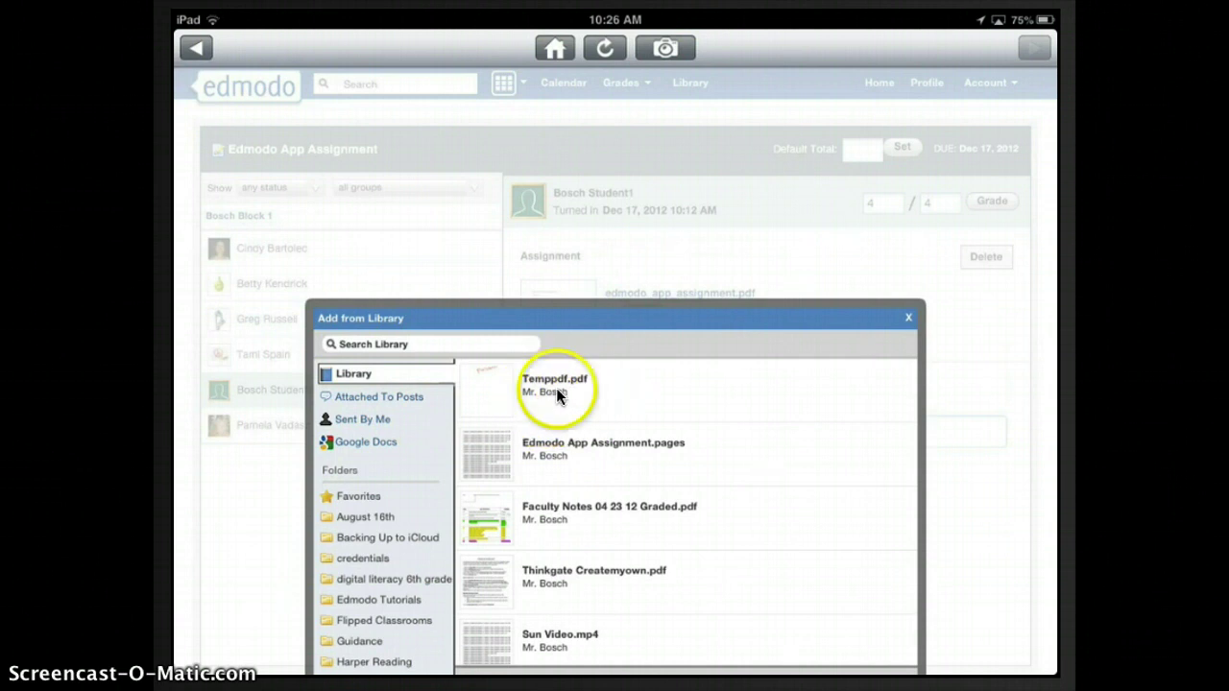
pyautogui.click(575, 389)
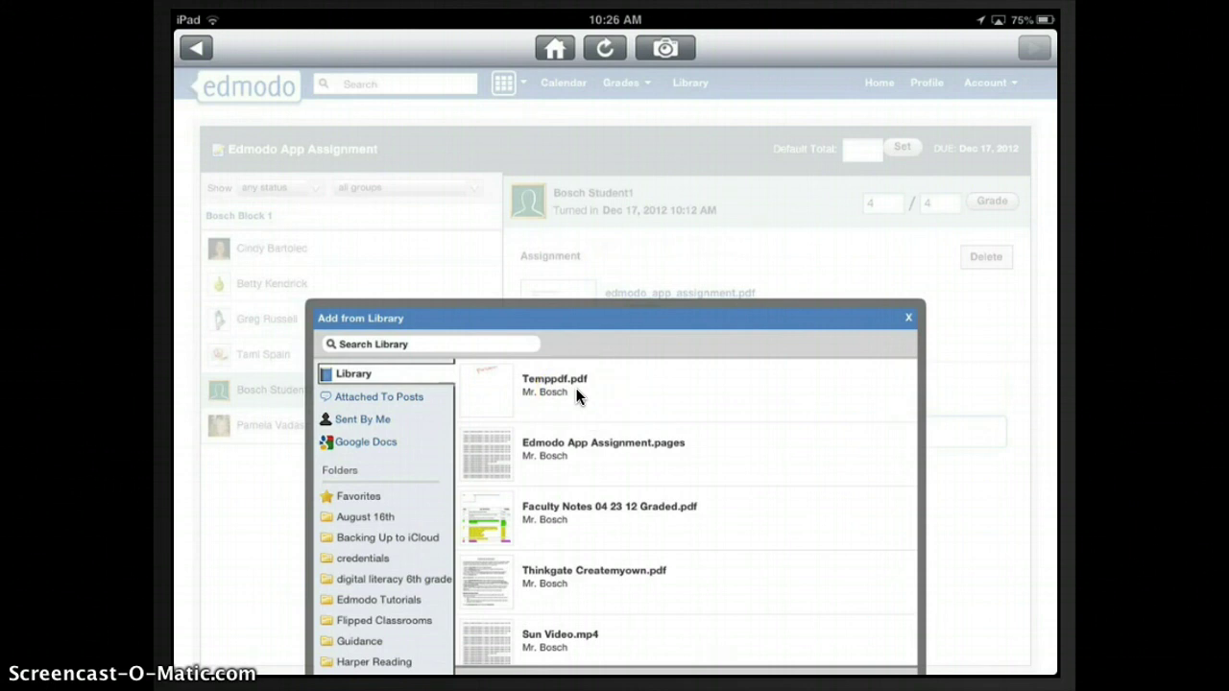
pyautogui.click(561, 395)
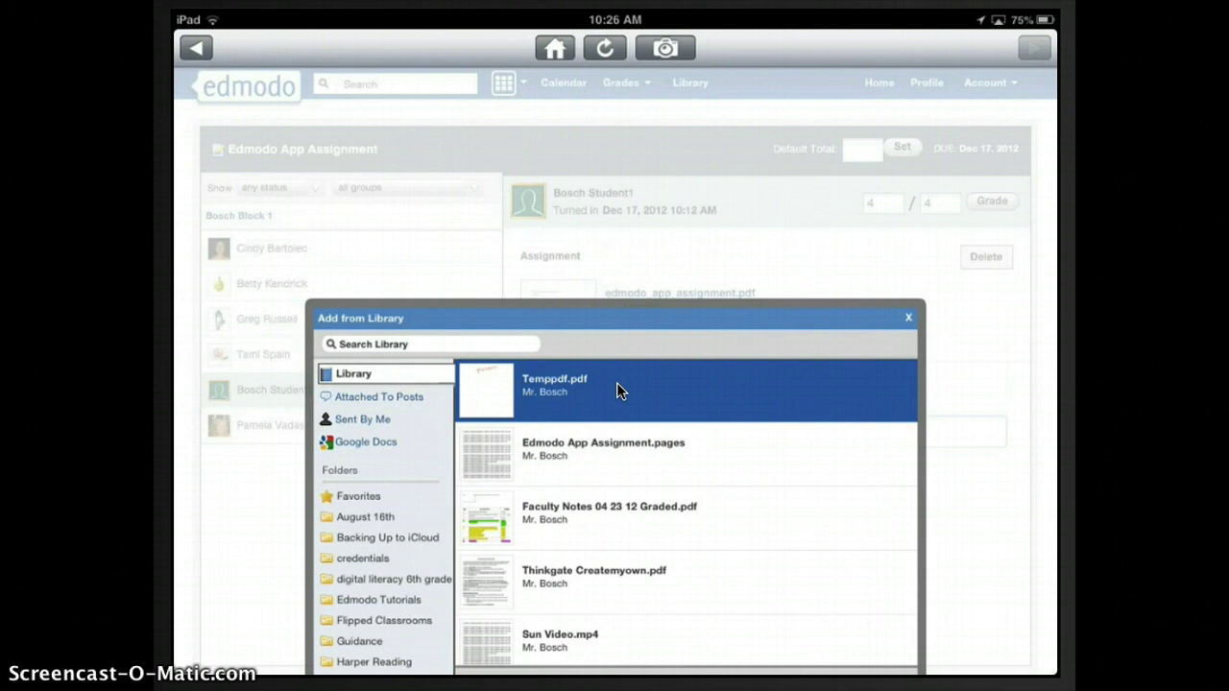
pyautogui.moveTo(876, 401); pyautogui.dragTo(905, 607)
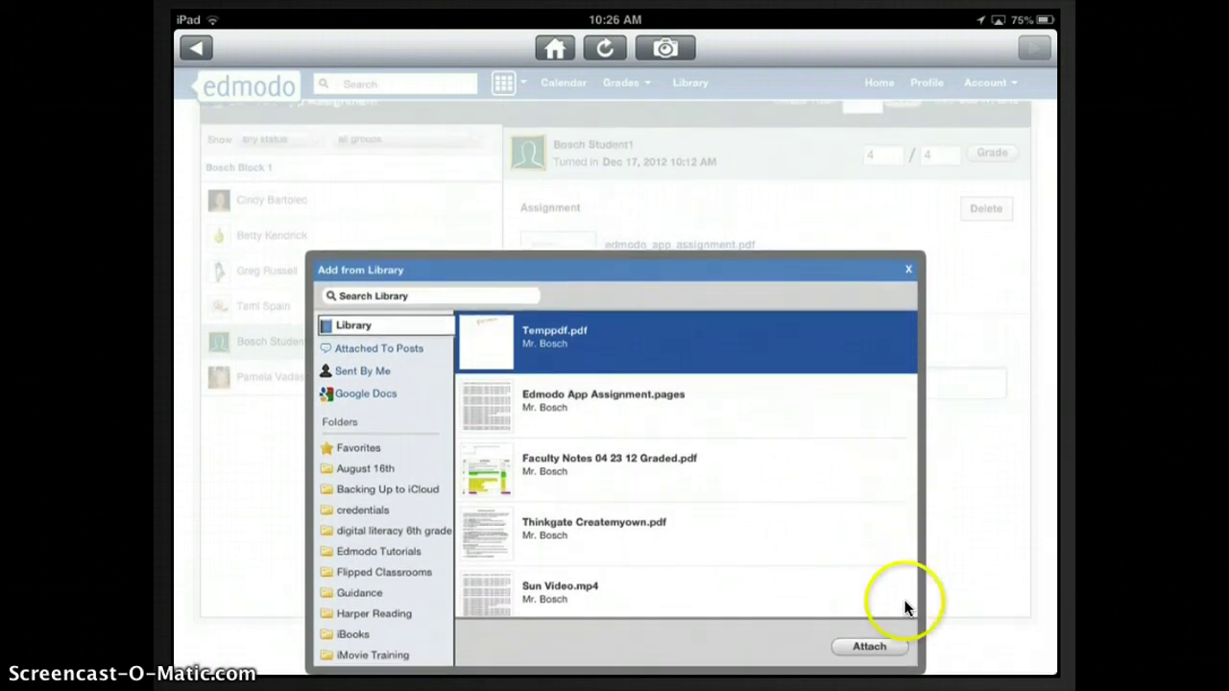
pyautogui.click(867, 661)
pyautogui.click(741, 521)
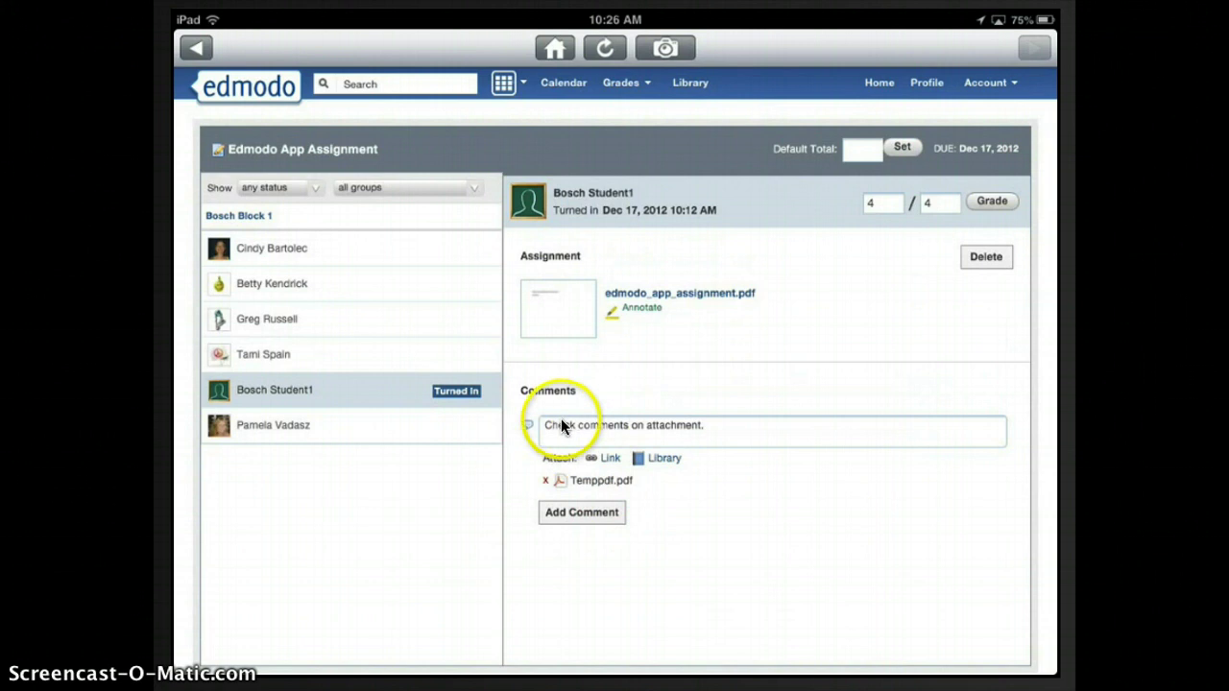
# Post the comment with temppdf.pdf and submit the 4/4 grade.
pyautogui.click(577, 518)
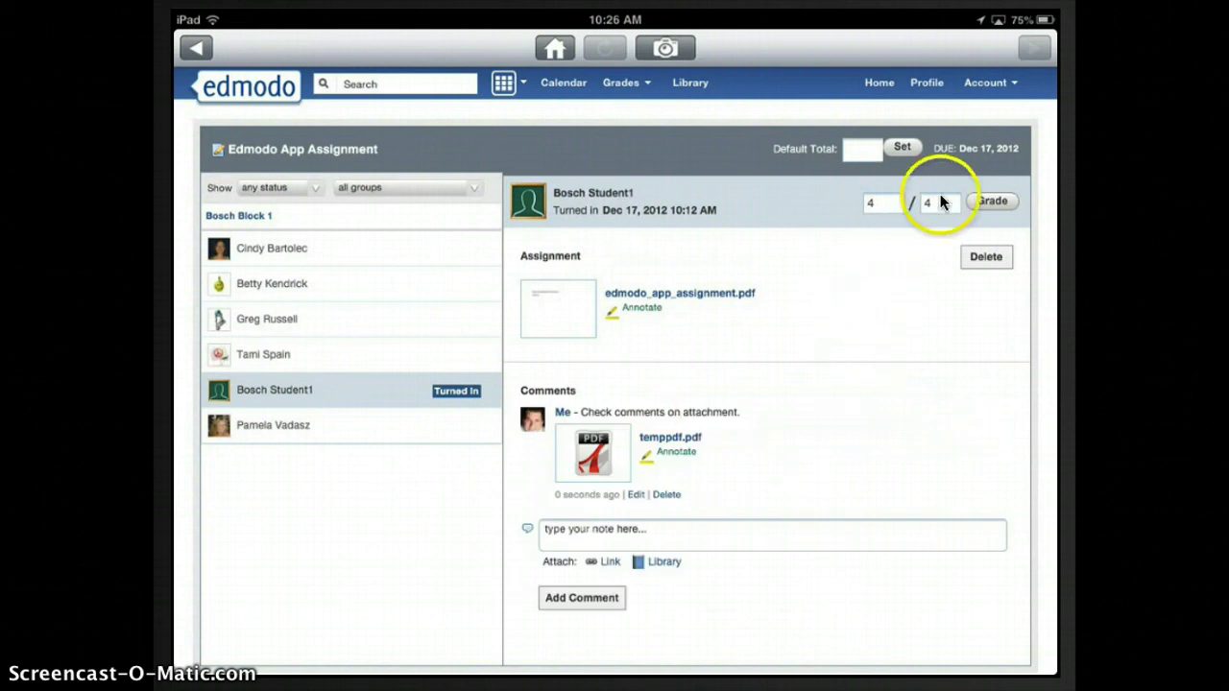
pyautogui.click(987, 201)
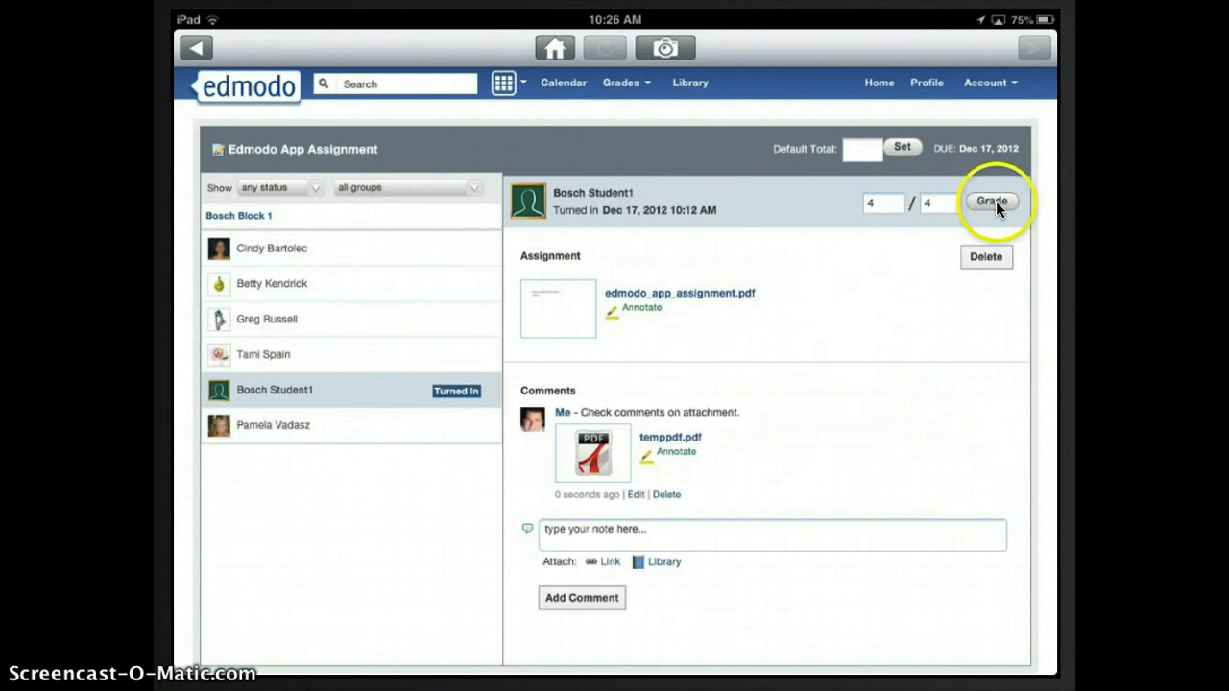
pyautogui.click(996, 201)
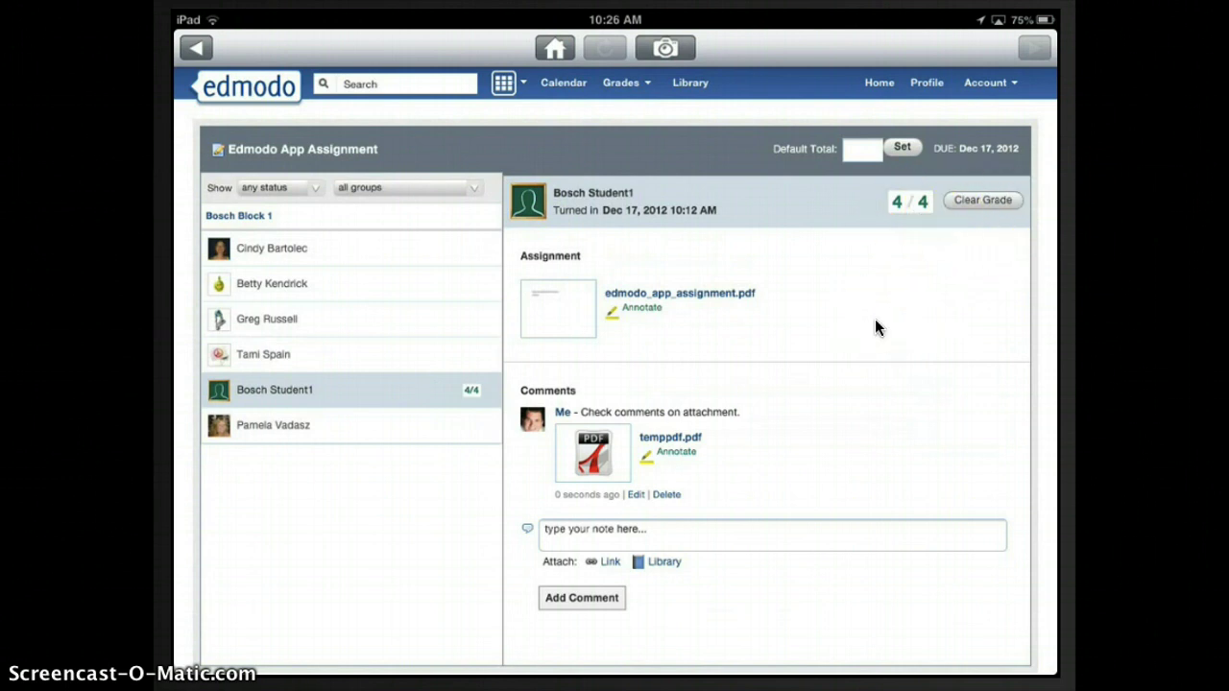
pyautogui.click(596, 448)
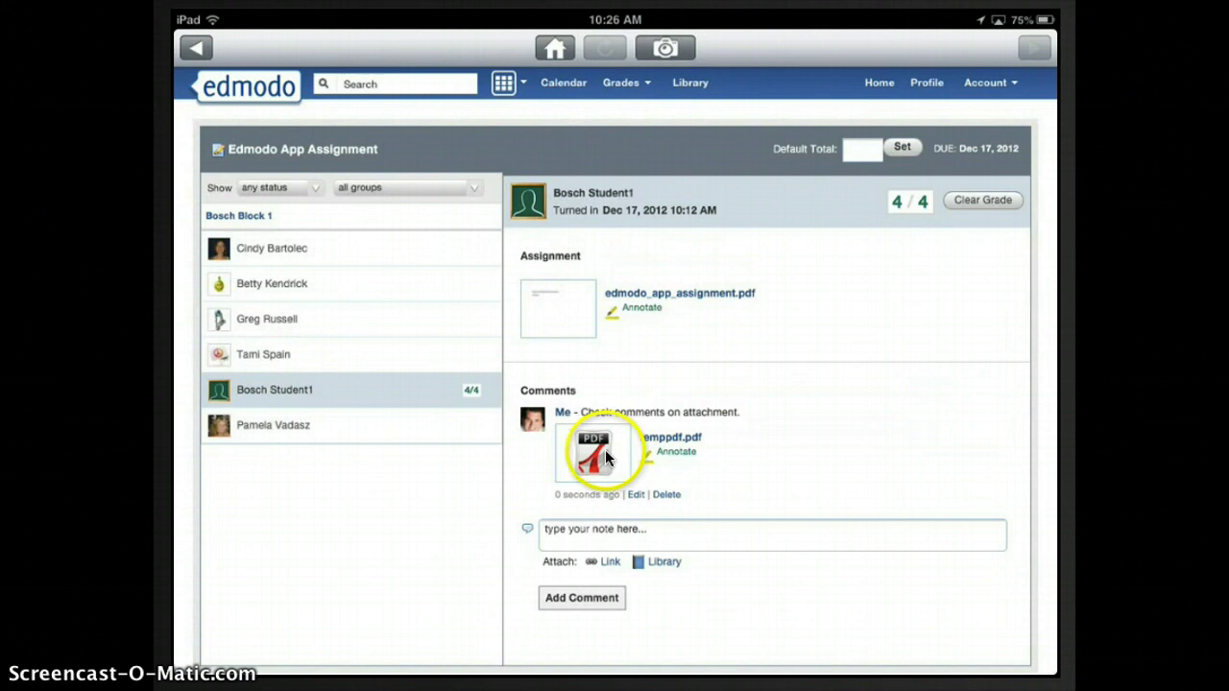